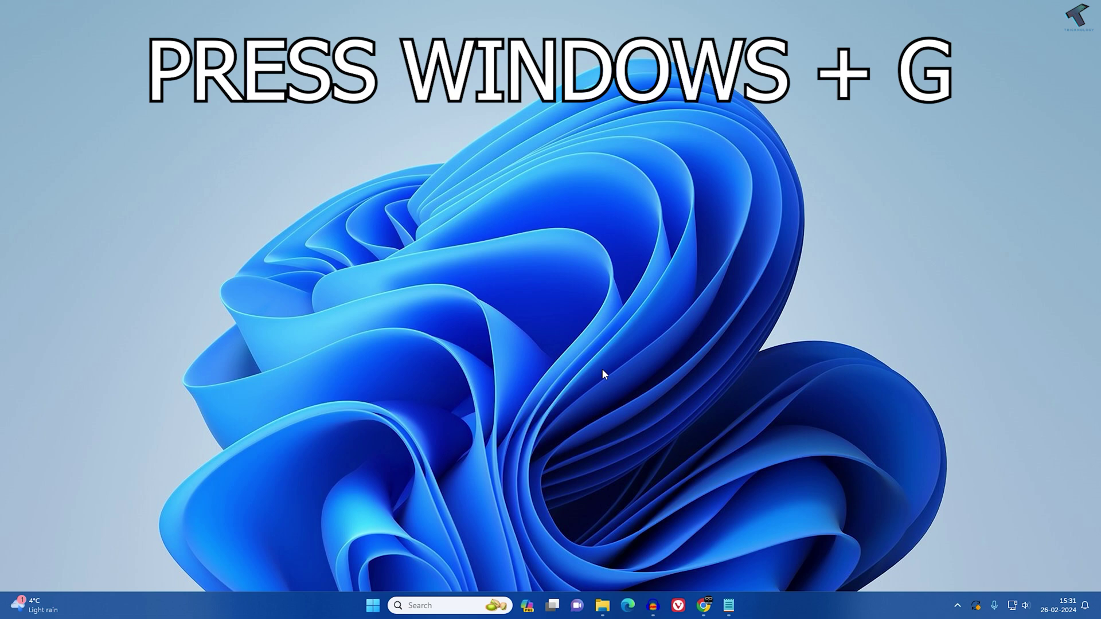
- Bring up Game Bar, hide and re-show the Performance widget, and drag it to the screen centre
{"action": "key", "text": "super+g"}
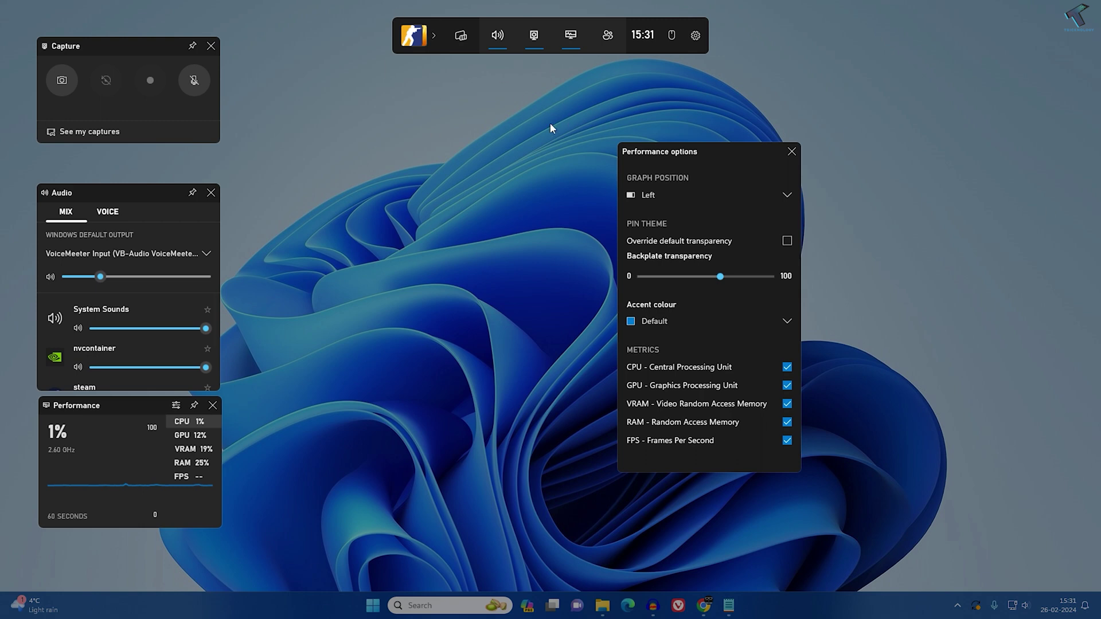
{"action": "left_click", "coordinate": [573, 38]}
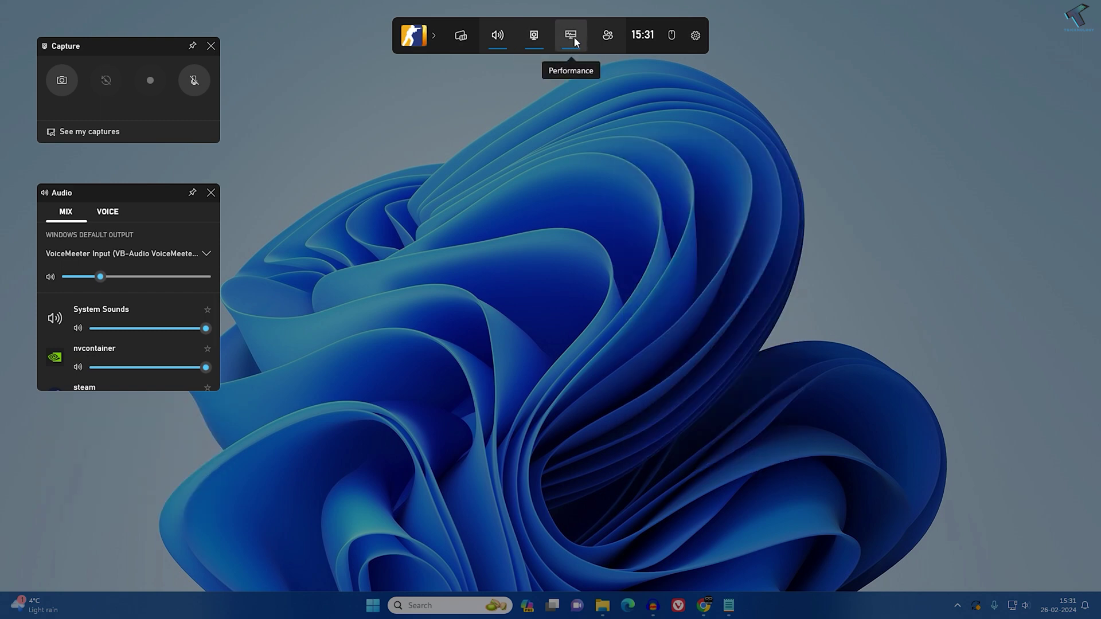
{"action": "left_click", "coordinate": [574, 36]}
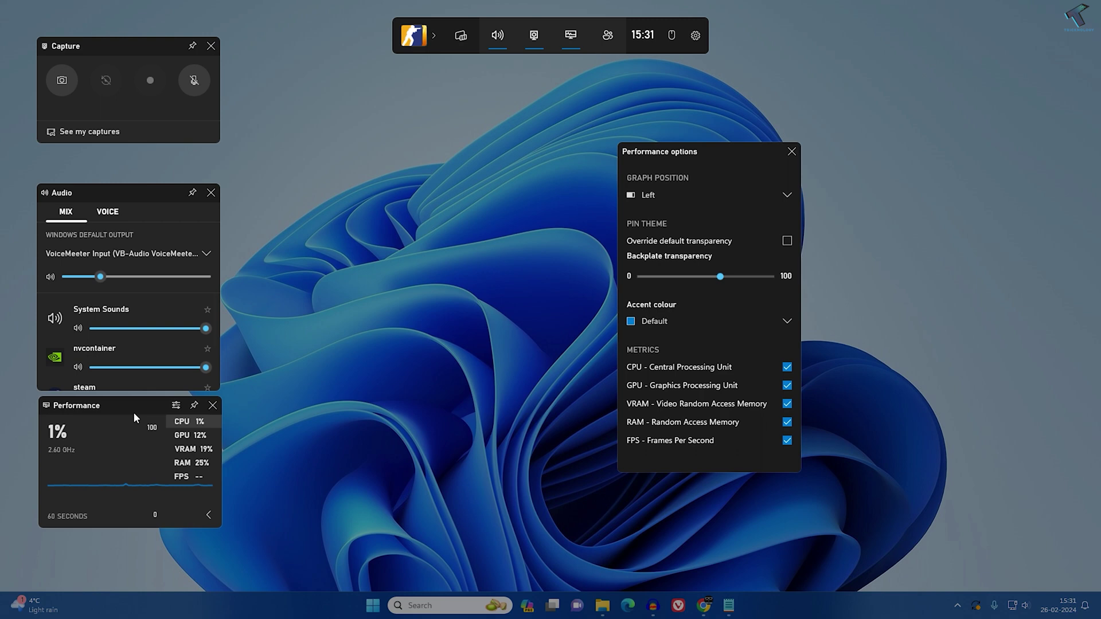
{"action": "left_click", "coordinate": [791, 151]}
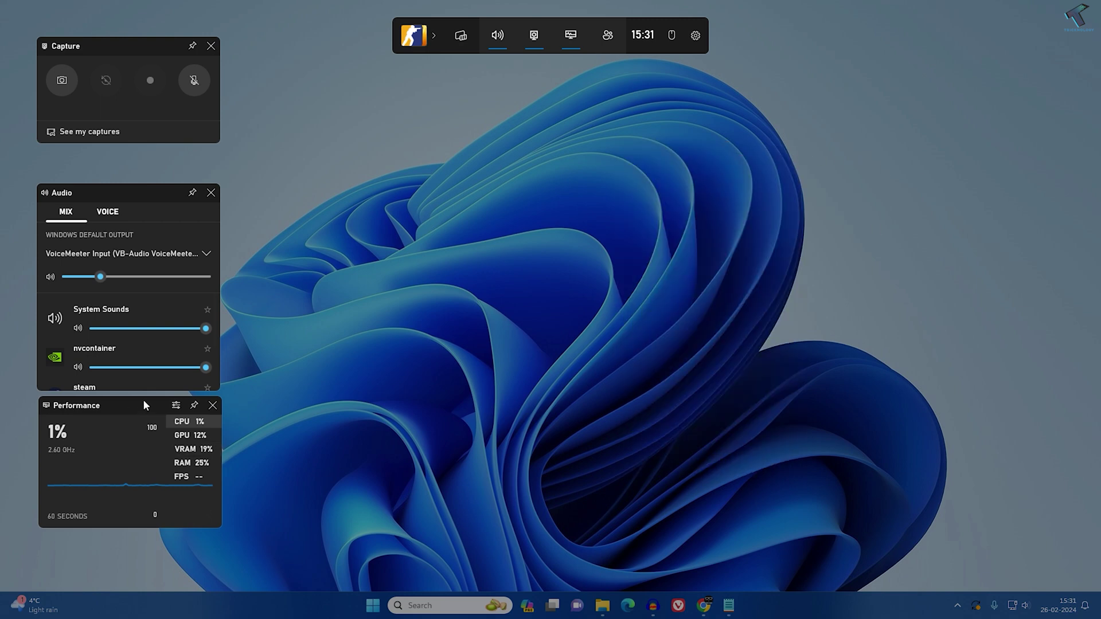
{"action": "left_click_drag", "start_coordinate": [142, 404], "coordinate": [608, 178]}
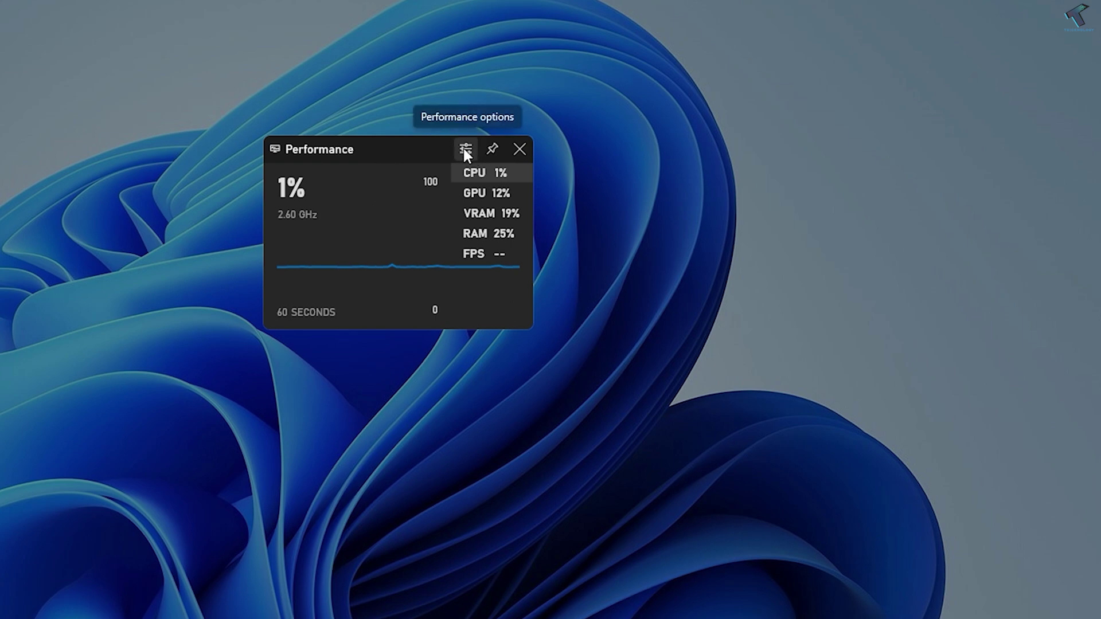
- Set the Performance widget's Graph Position to Bottom
{"action": "left_click", "coordinate": [467, 148]}
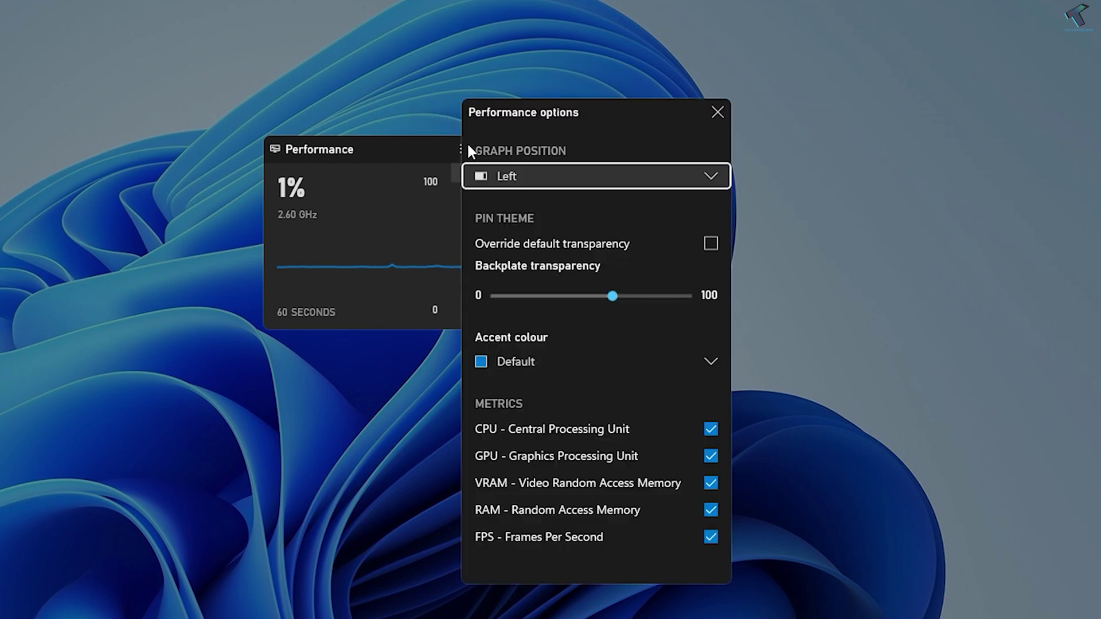
{"action": "left_click_drag", "start_coordinate": [565, 111], "coordinate": [655, 112]}
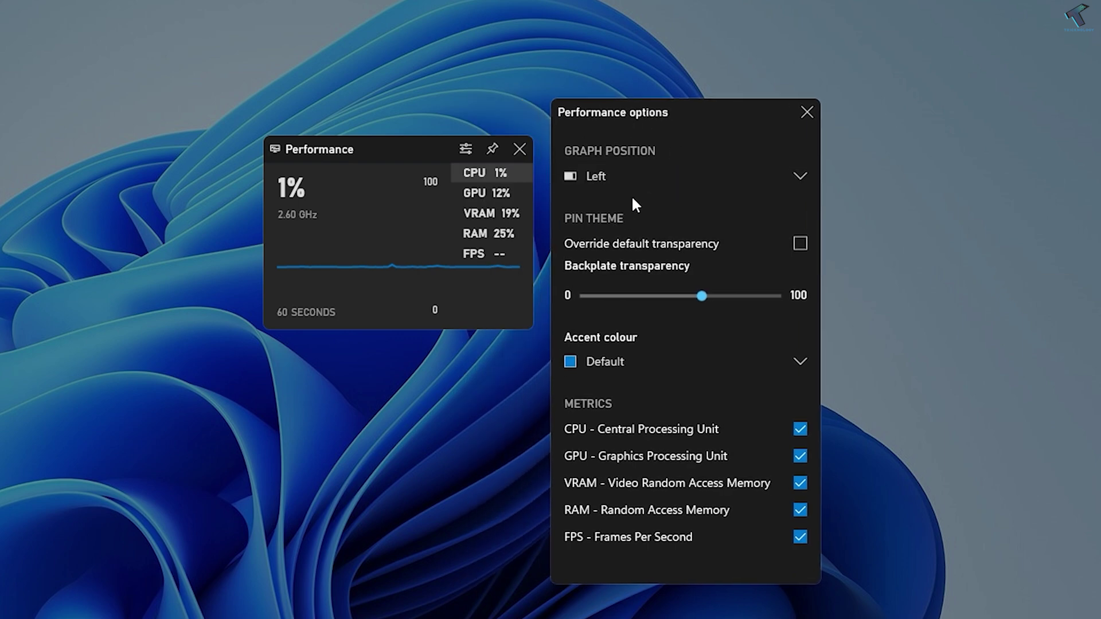
{"action": "left_click", "coordinate": [633, 165]}
{"action": "left_click", "coordinate": [666, 142]}
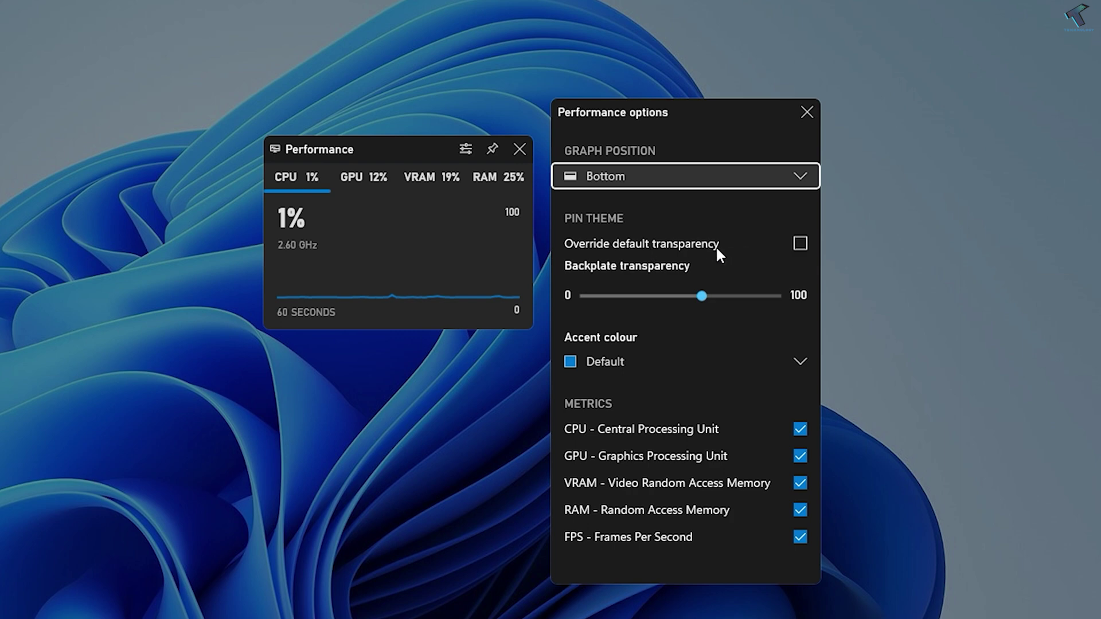
- Override default transparency and set Backplate transparency to 100
{"action": "left_click", "coordinate": [800, 243]}
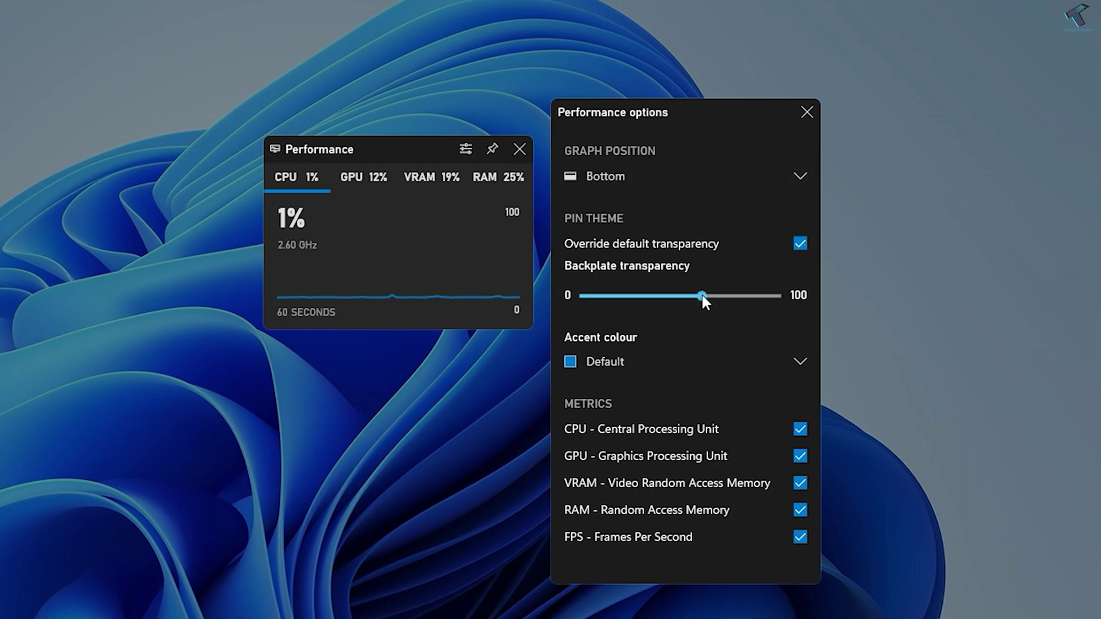
{"action": "left_click_drag", "start_coordinate": [701, 295], "coordinate": [779, 295]}
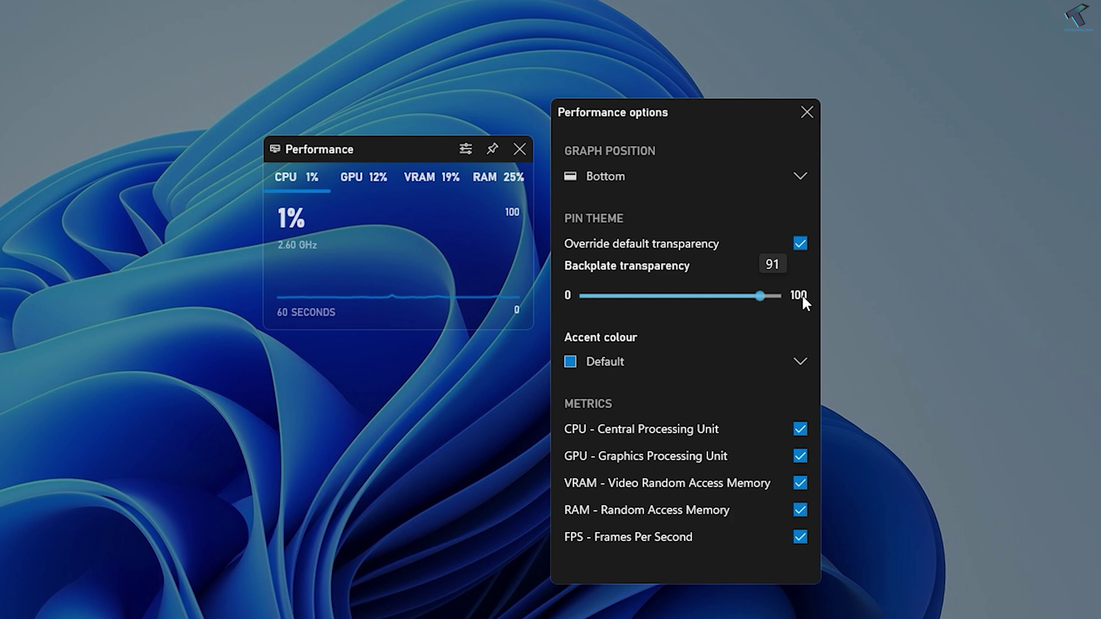
{"action": "left_click", "coordinate": [778, 295]}
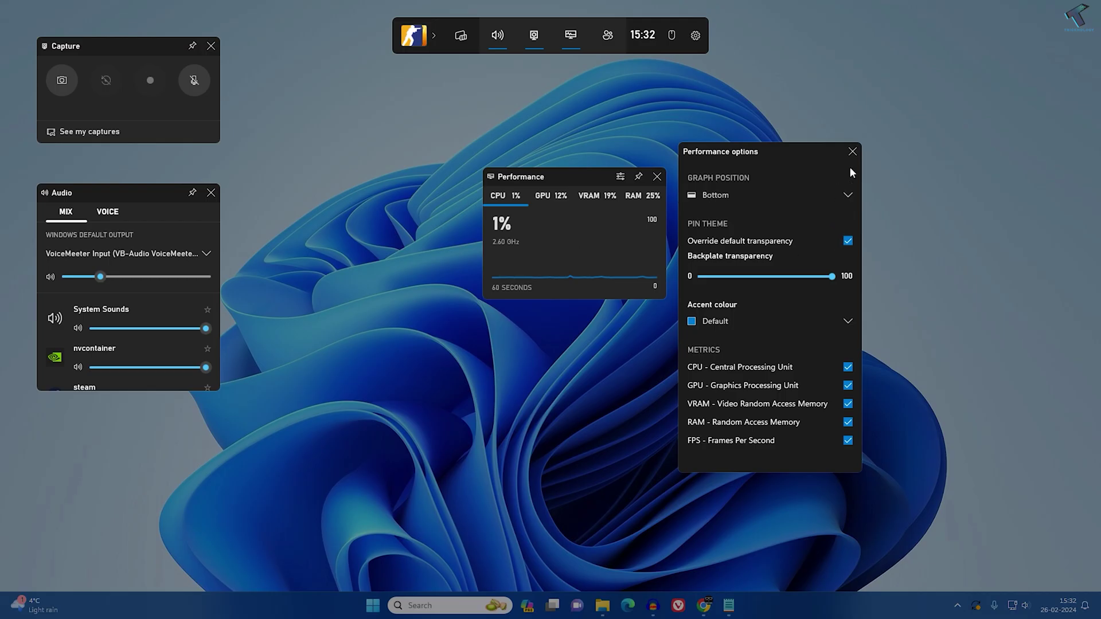
- Pin the Performance widget and position it in the bottom-left corner above the taskbar
{"action": "left_click", "coordinate": [850, 152]}
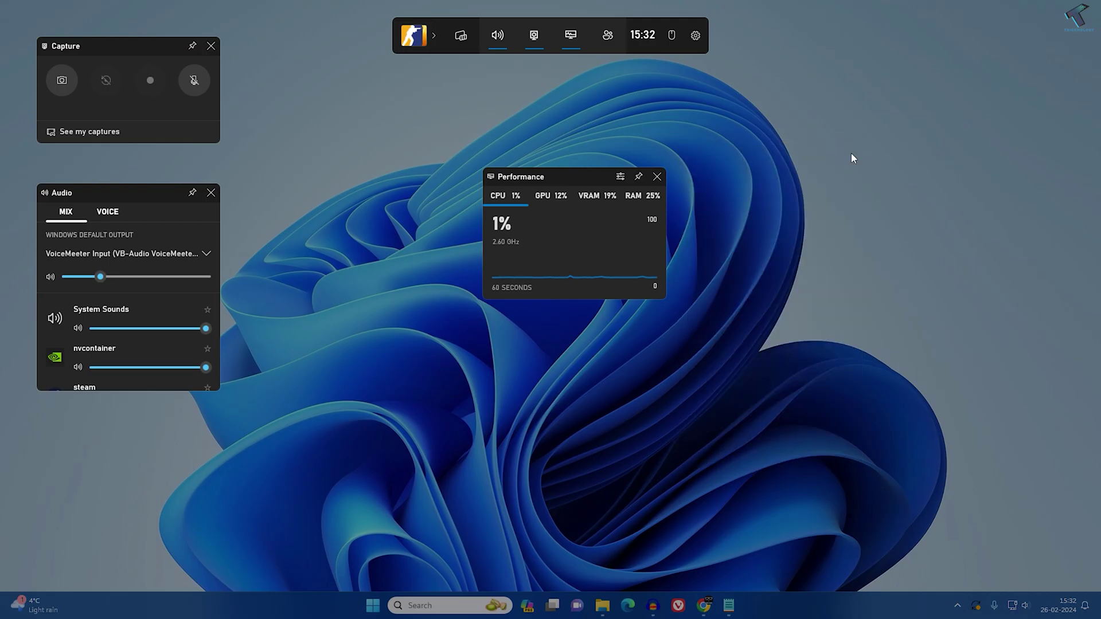
{"action": "left_click", "coordinate": [640, 176]}
{"action": "mouse_move", "coordinate": [568, 180]}
{"action": "left_mouse_down"}
{"action": "mouse_move", "coordinate": [514, 200]}
{"action": "mouse_move", "coordinate": [192, 495]}
{"action": "mouse_move", "coordinate": [239, 488]}
{"action": "left_mouse_up"}
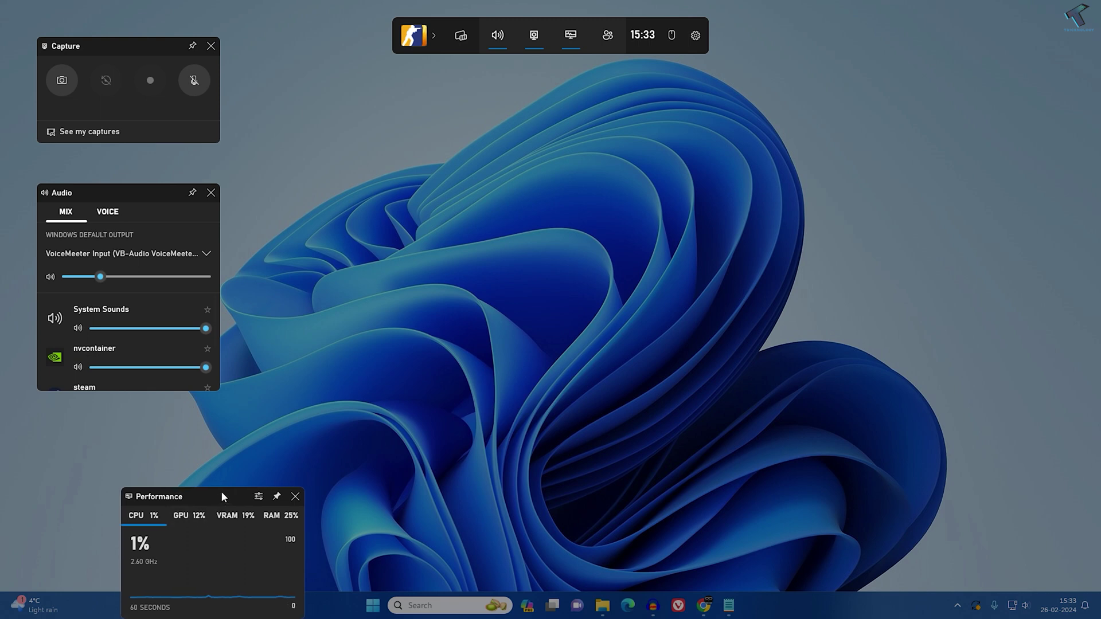
{"action": "left_click_drag", "start_coordinate": [221, 491], "coordinate": [223, 496]}
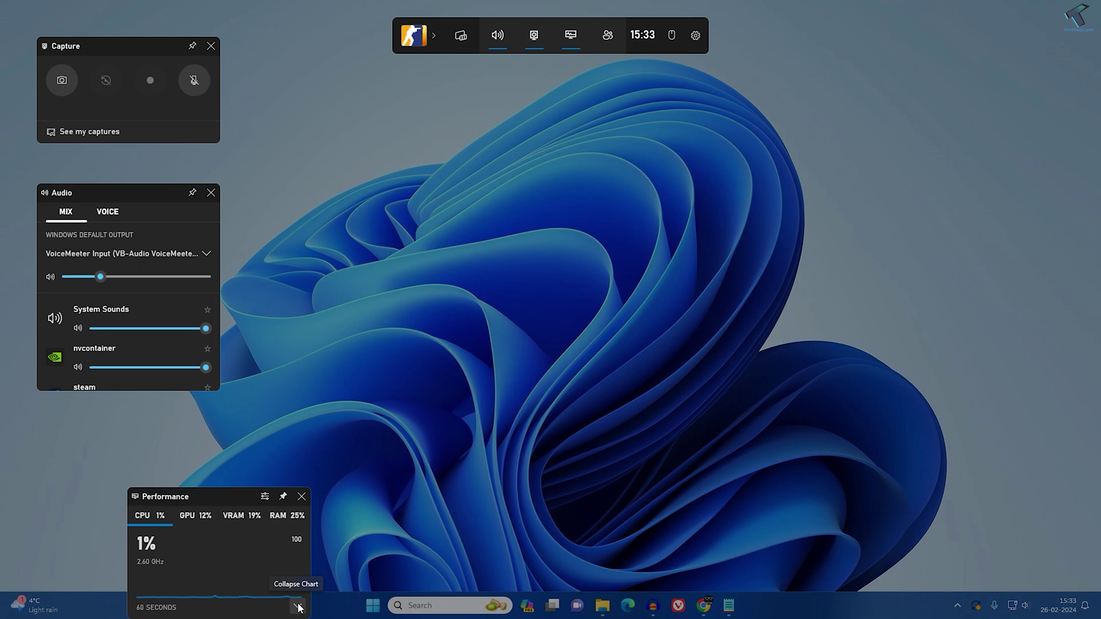
- Collapse the Performance chart to a compact bar and dismiss the Game Bar overlay
{"action": "left_click", "coordinate": [300, 609]}
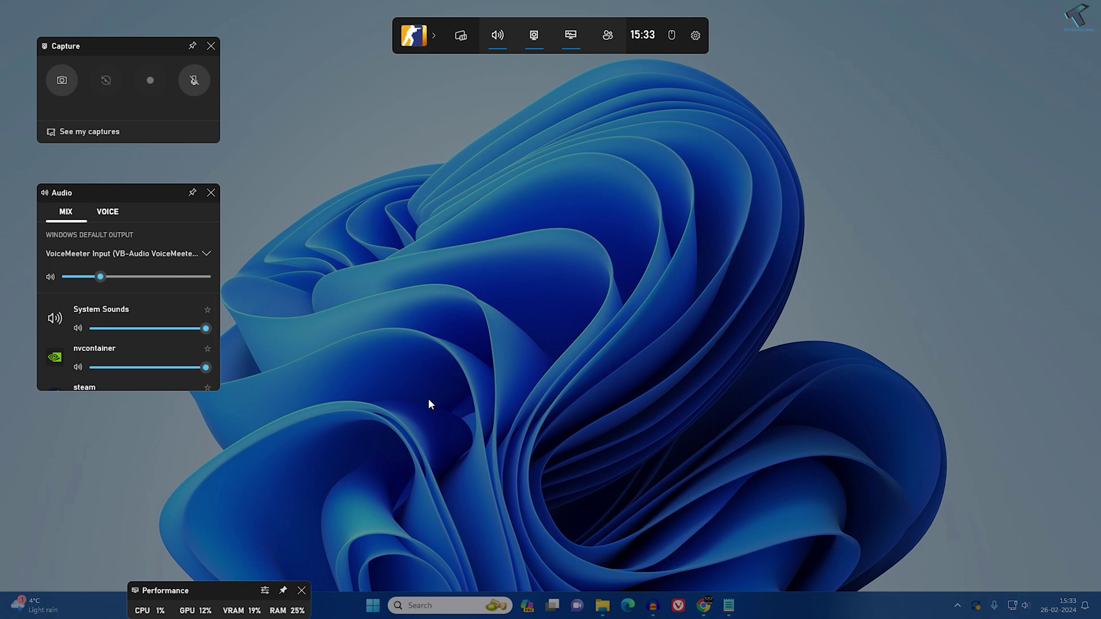
{"action": "key", "text": "super"}
{"action": "key", "text": "super"}
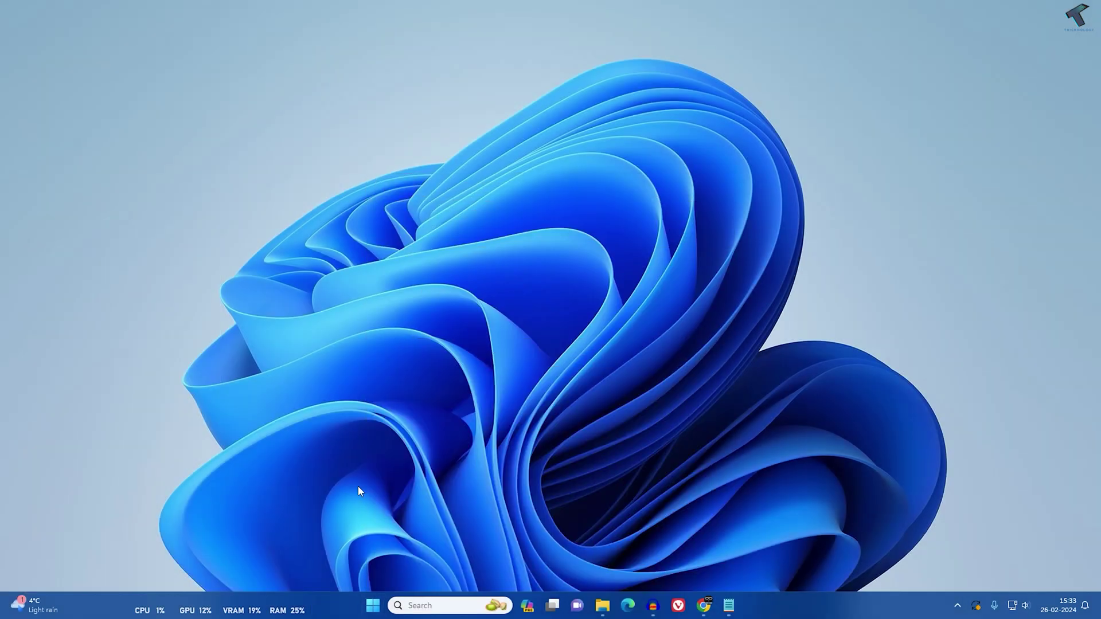